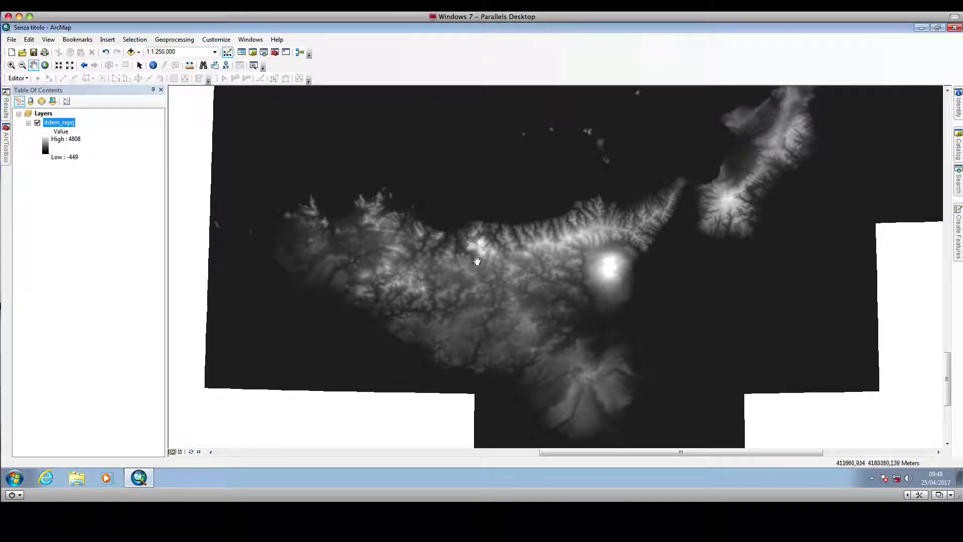
Pan and zoom from the Sicily close-up to bring northern and southern Italy into view.
drag(476, 267, 484, 244)
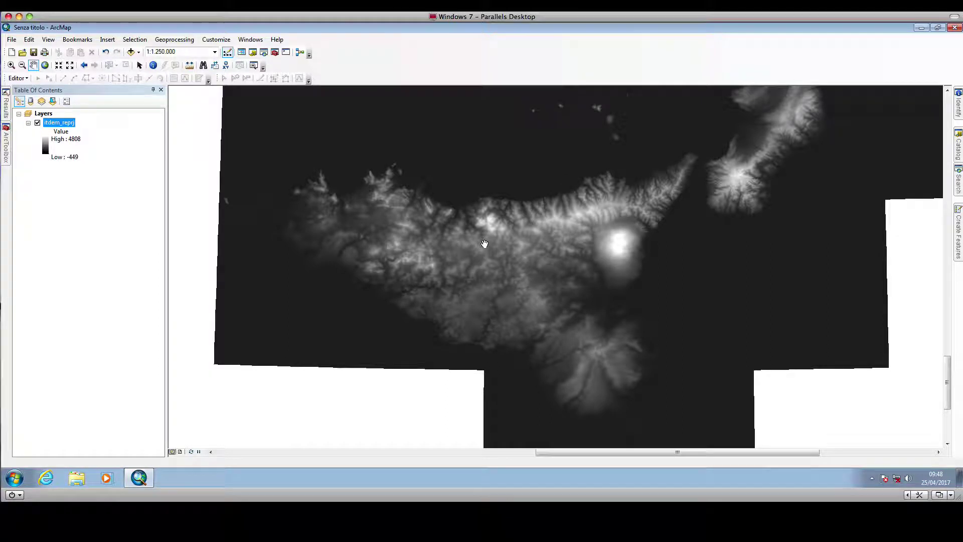
drag(512, 247, 505, 262)
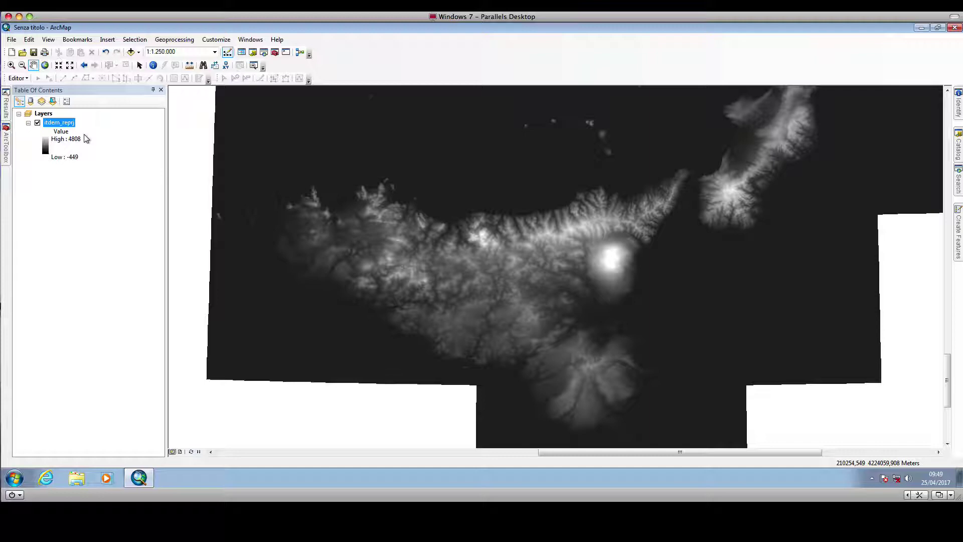
mouse_move(421, 277)
mouse_down()
mouse_move(437, 254)
mouse_move(422, 277)
mouse_up()
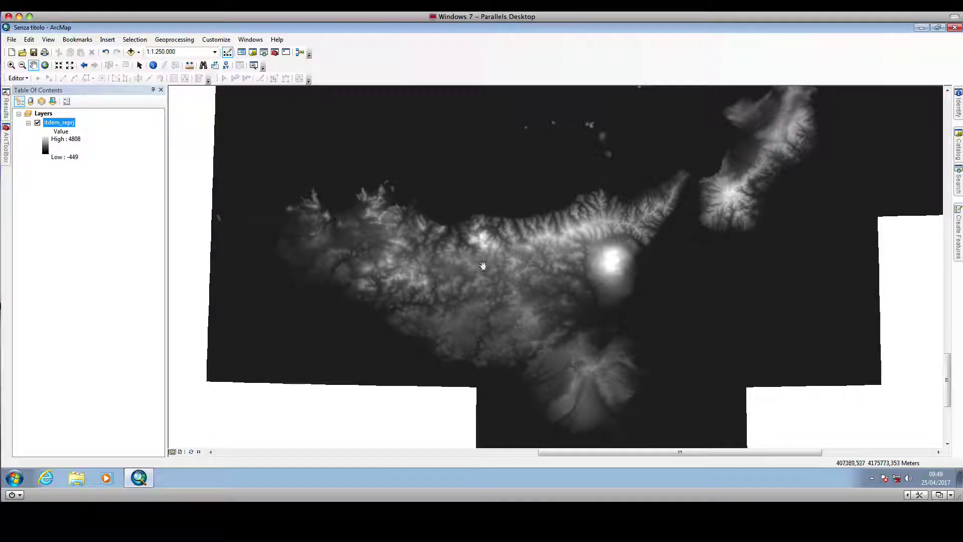
drag(453, 237, 515, 216)
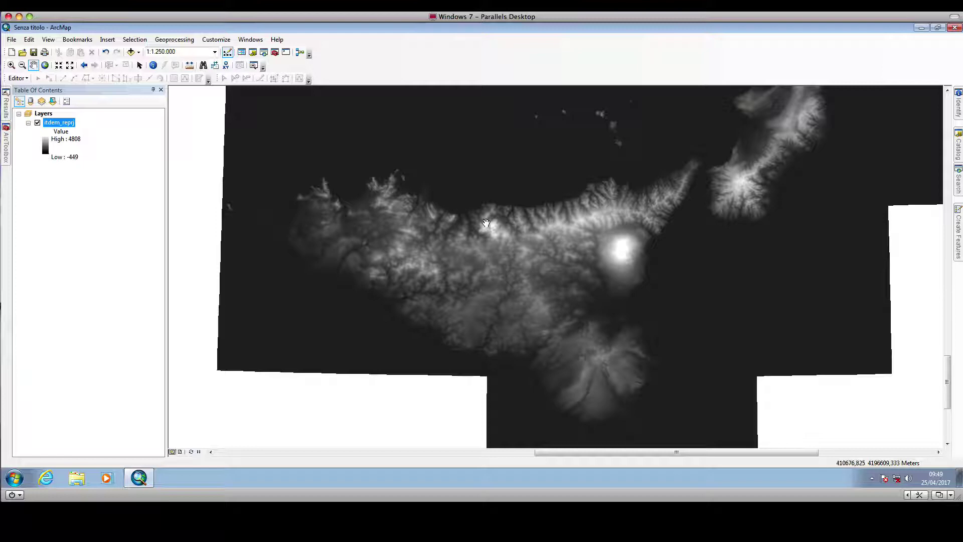
scroll(486, 222, up, 5)
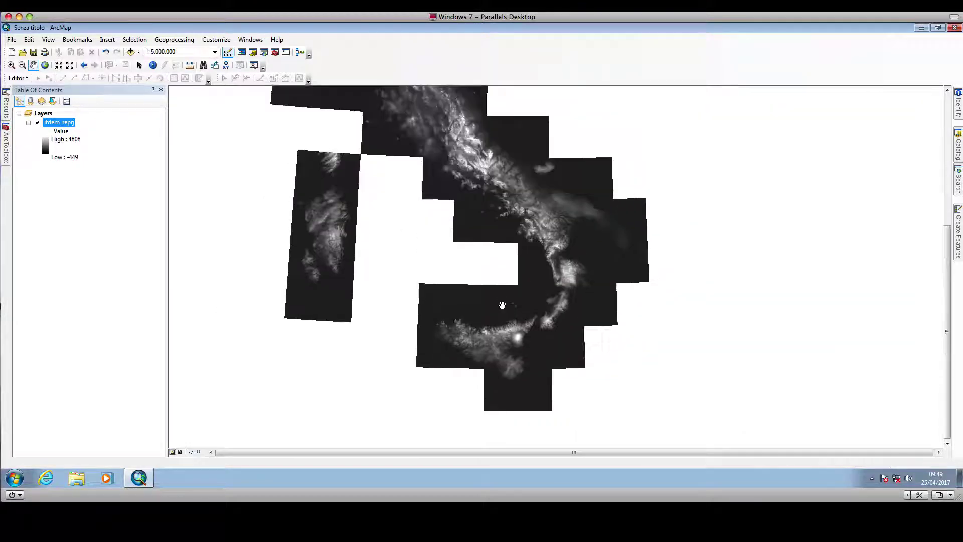
drag(515, 272, 515, 304)
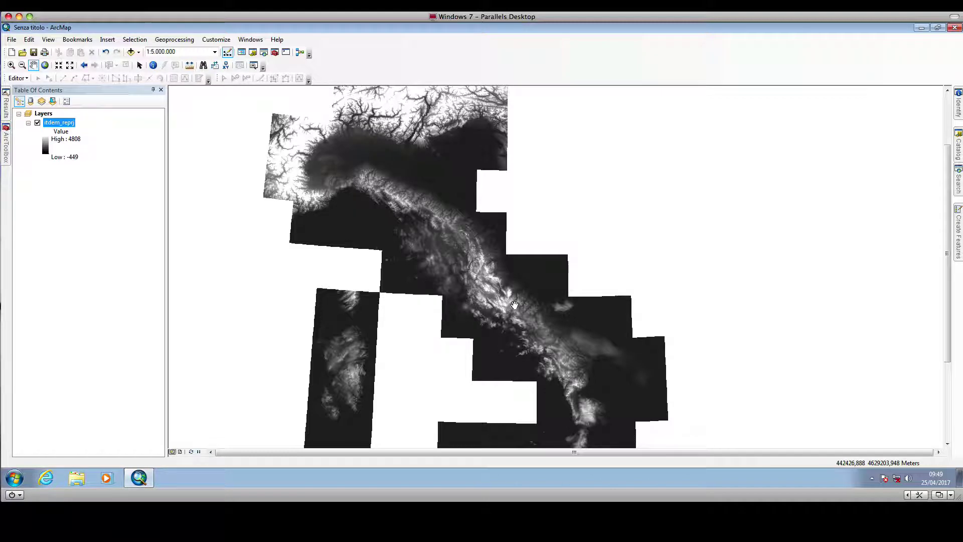
drag(555, 379, 560, 288)
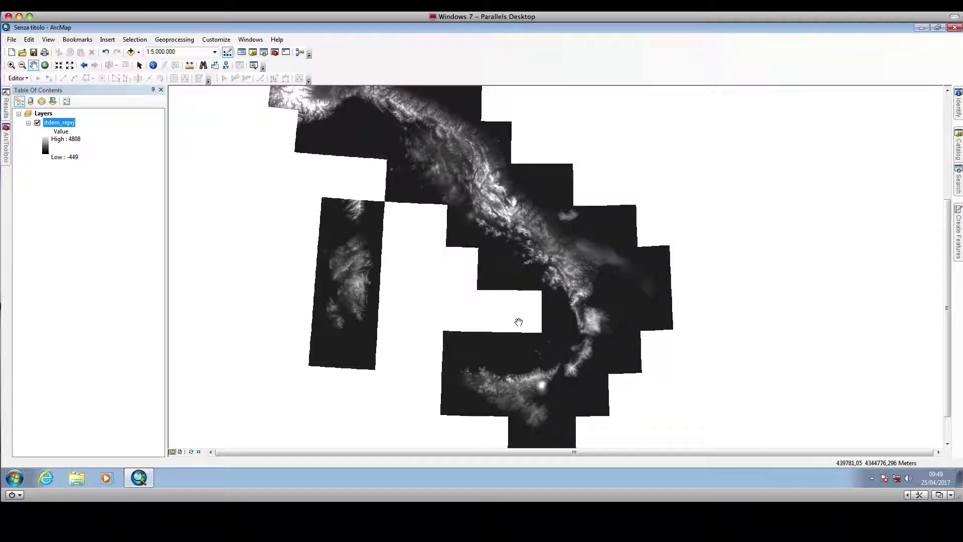
mouse_move(462, 163)
mouse_down()
mouse_move(468, 219)
mouse_move(468, 168)
mouse_up()
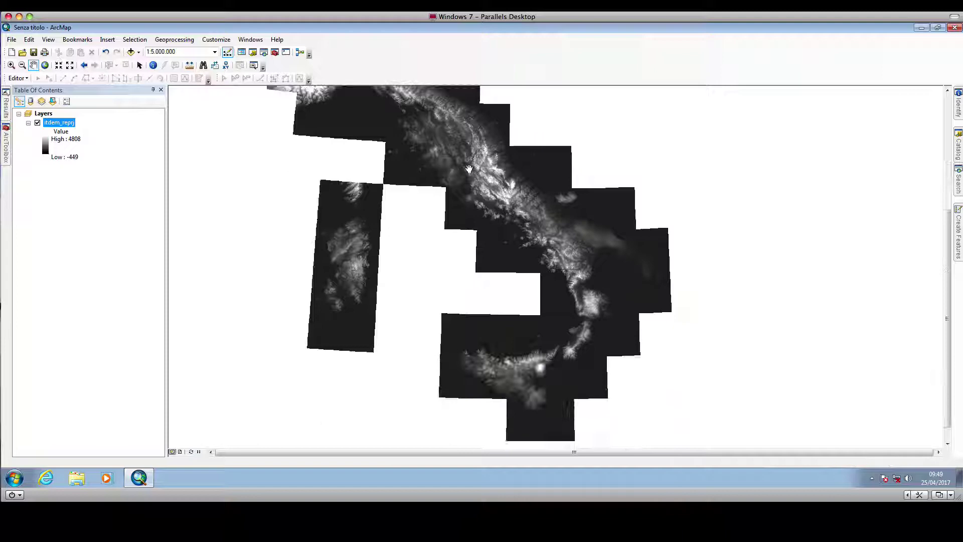
scroll(501, 328, down, 2)
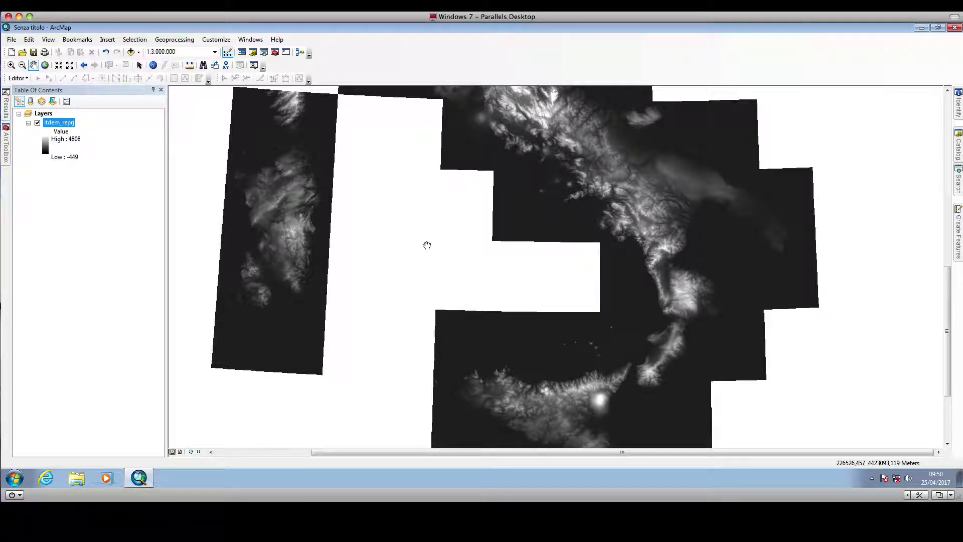
Pan the raster at about 1:4.000.000 to frame the peninsula, Sardinia and Sicily together.
drag(460, 307, 439, 206)
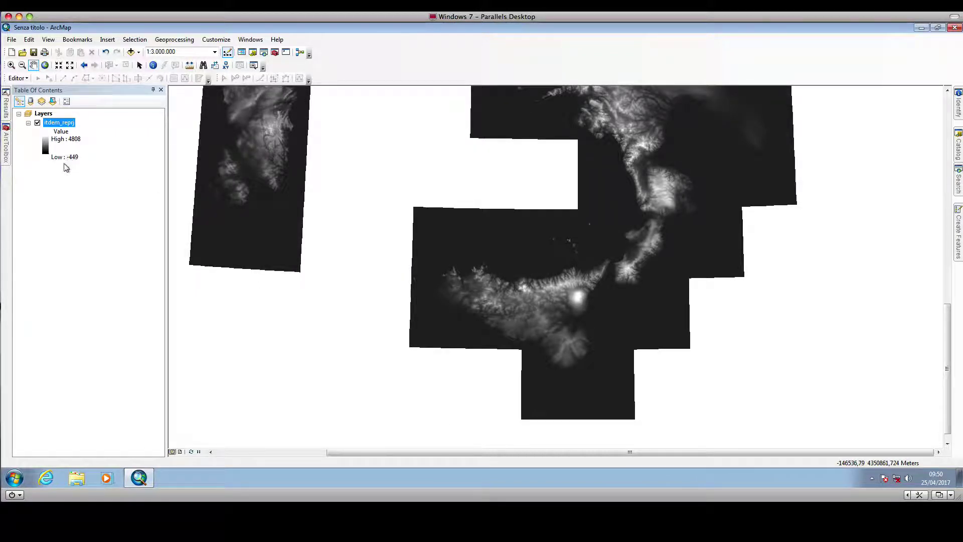
drag(559, 263, 519, 343)
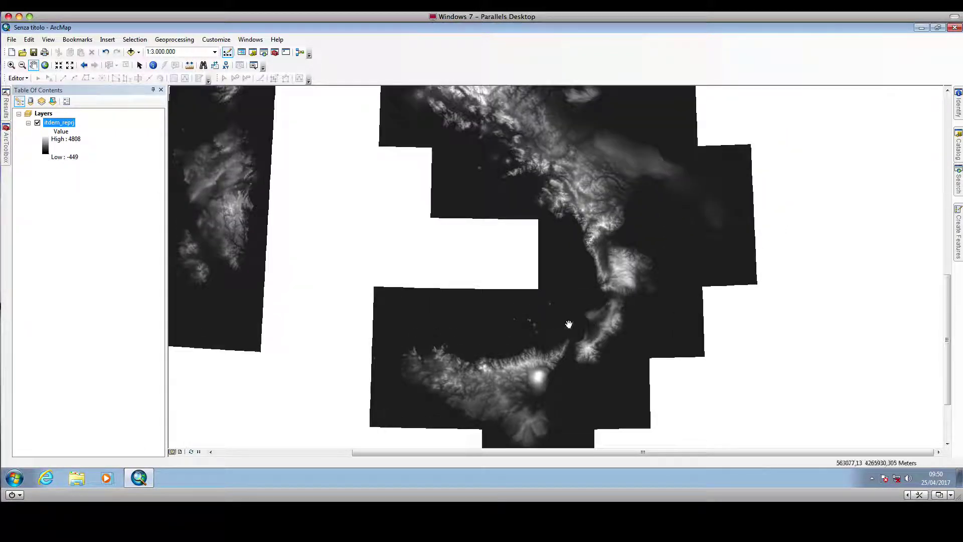
drag(569, 324, 584, 288)
drag(518, 330, 540, 311)
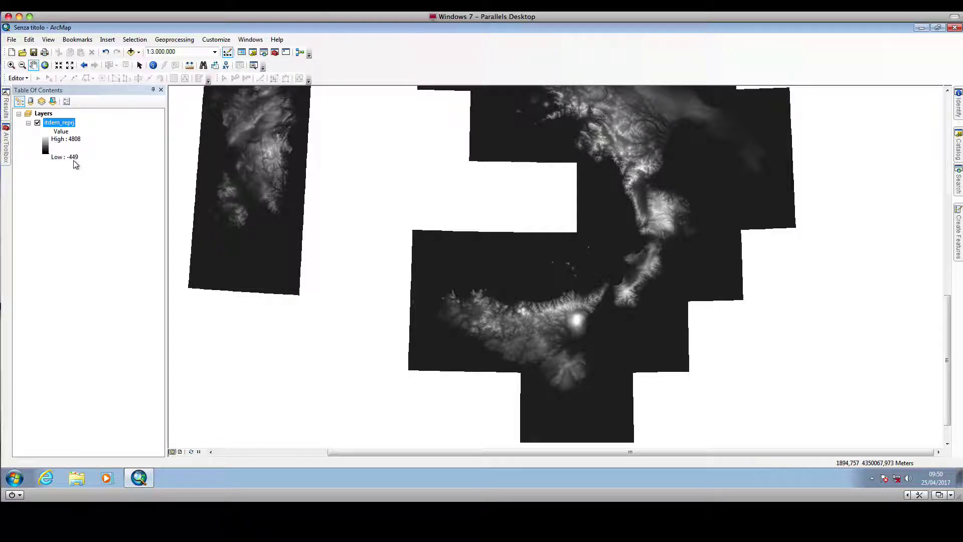
drag(544, 219, 556, 301)
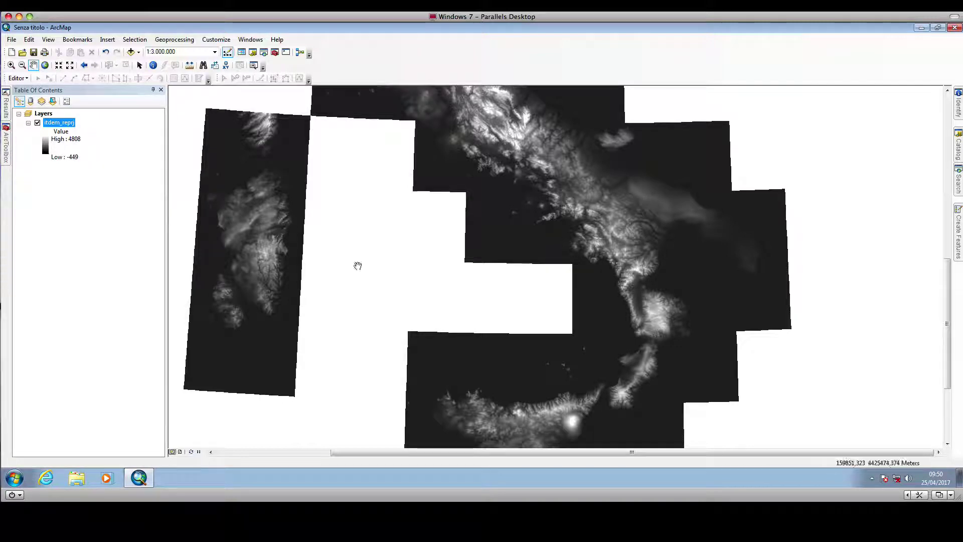
drag(350, 244, 360, 251)
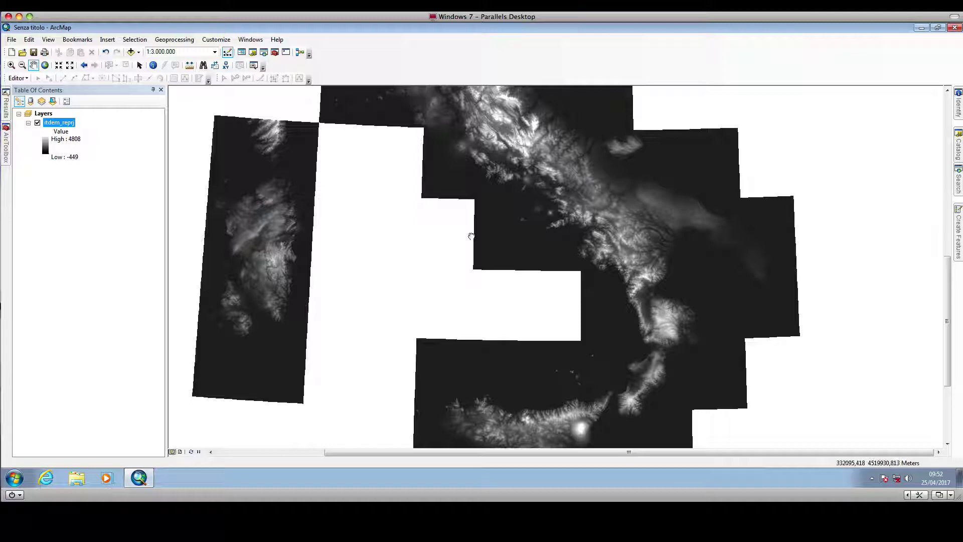
drag(461, 122, 492, 212)
scroll(457, 245, up, 1)
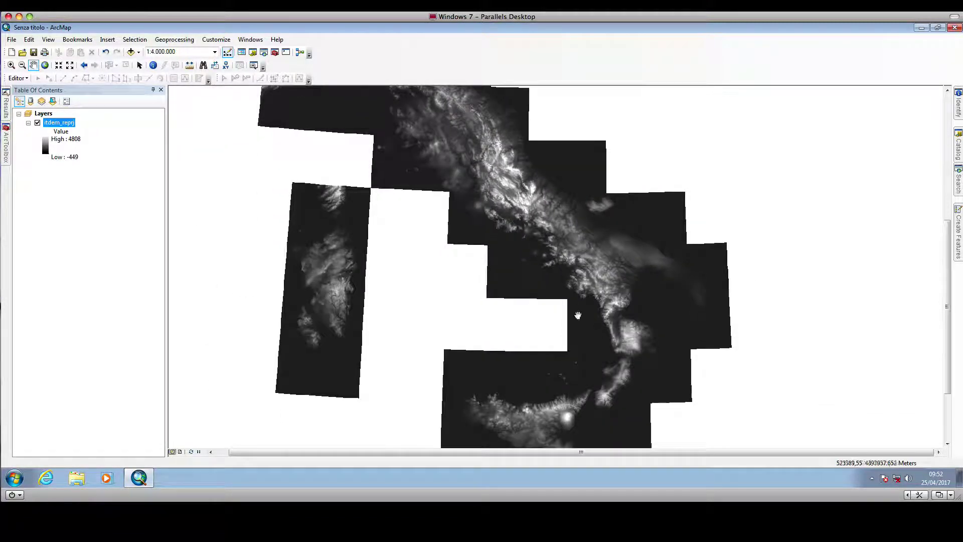
drag(576, 311, 561, 268)
drag(355, 196, 351, 253)
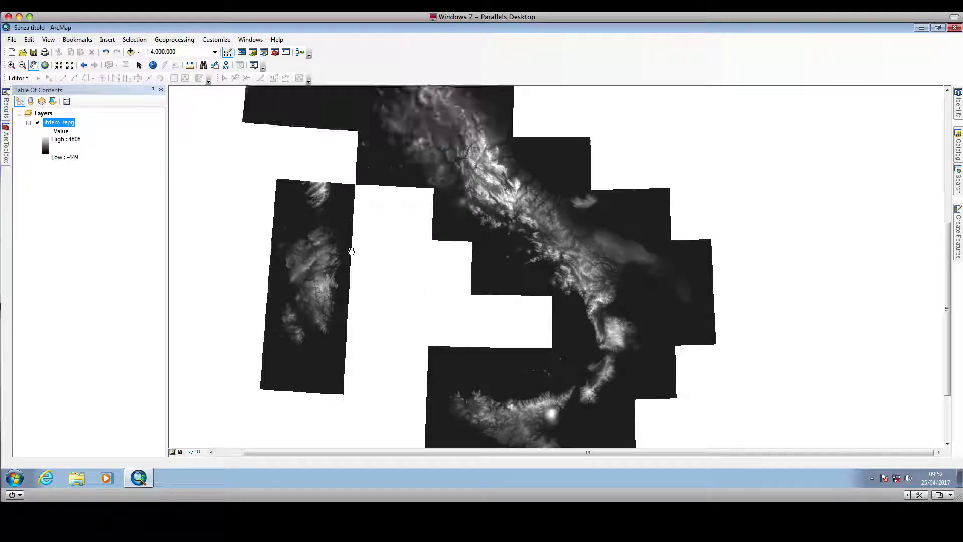
Open the itdem_reproj Layer Properties on the Symbology tab, showing its Stretched black-to-white ramp.
double_click(64, 126)
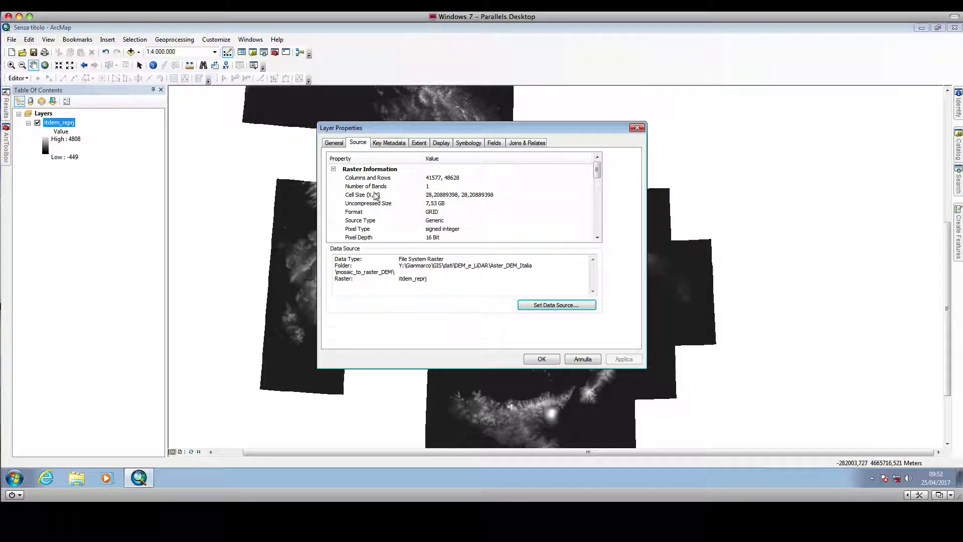
click(474, 144)
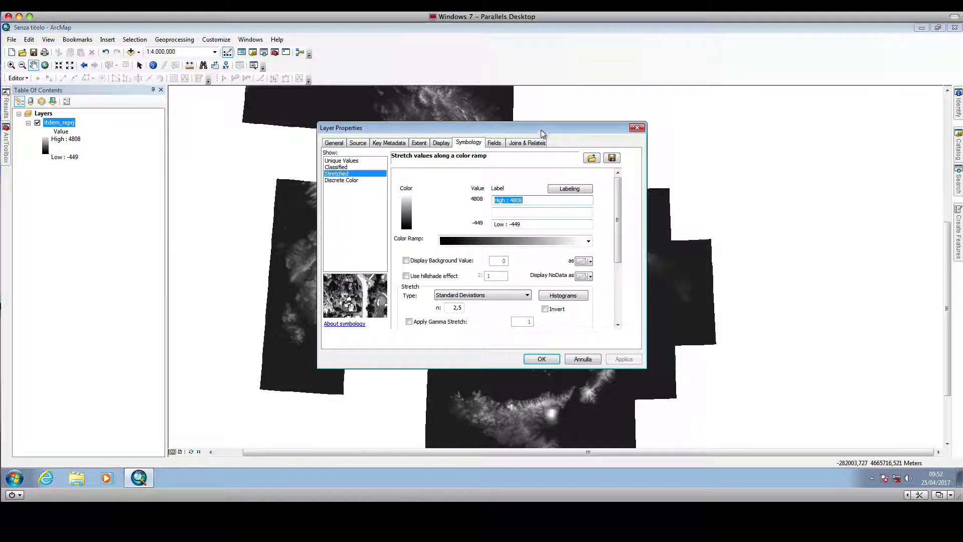
drag(540, 129, 699, 154)
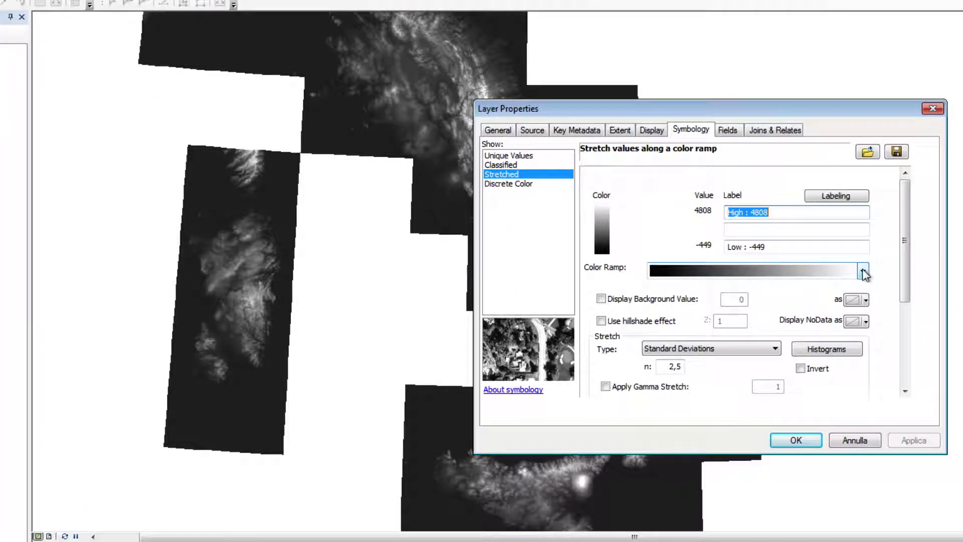
Choose the green-yellow-red-brown-white elevation colour ramp for the itdem_reproj layer.
click(863, 272)
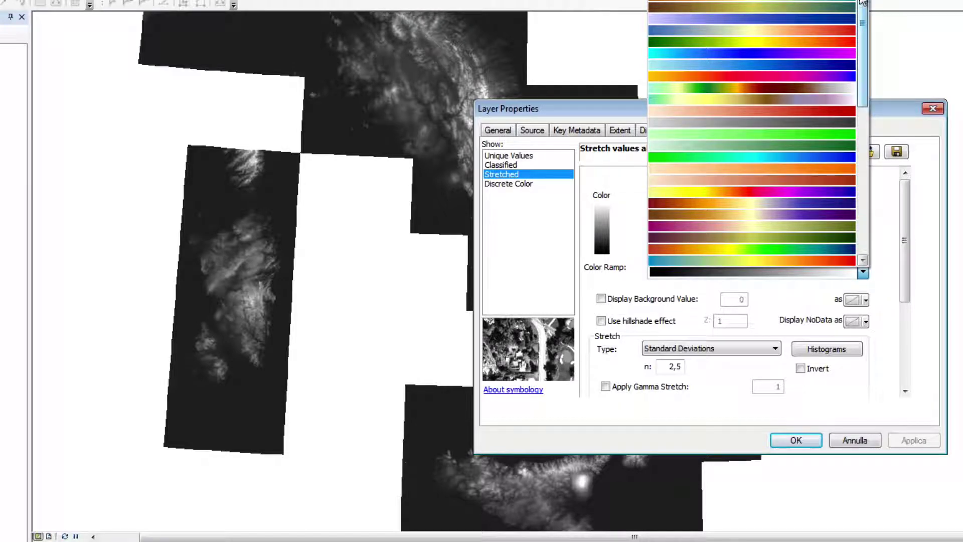
mouse_move(862, 2)
mouse_down()
mouse_move(862, 148)
mouse_move(868, 4)
mouse_up()
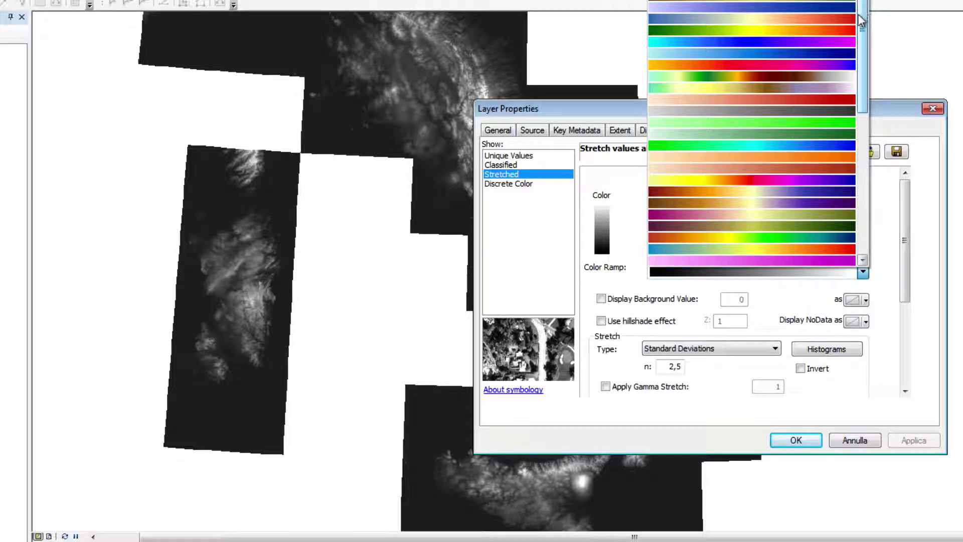
click(839, 75)
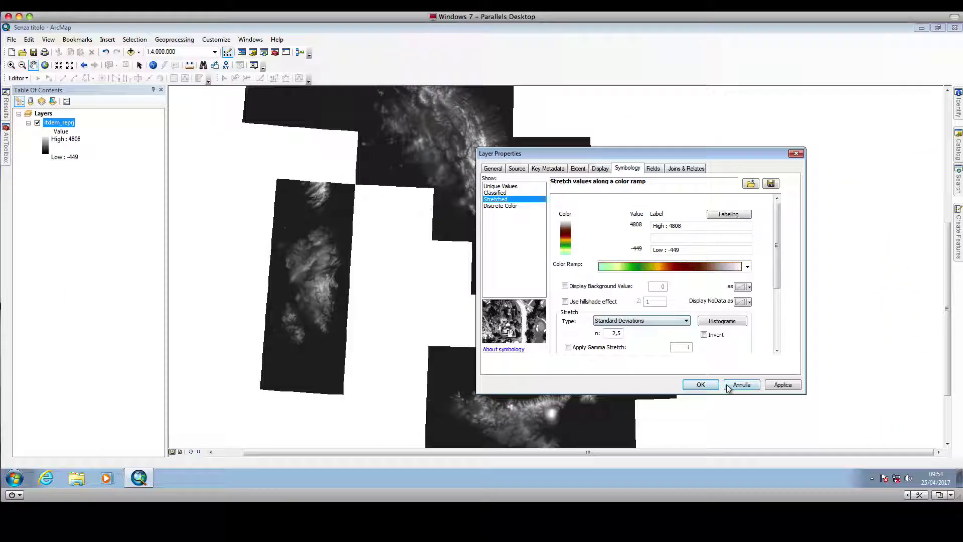
Apply the elevation ramp, close Layer Properties, and view northern Italy and the Alps in colour.
click(777, 386)
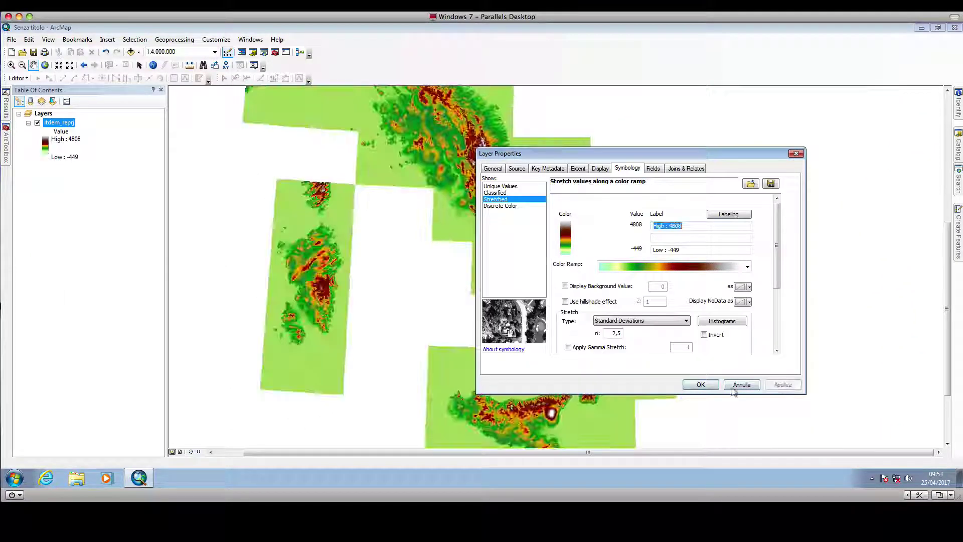
click(701, 385)
drag(393, 75, 401, 202)
scroll(402, 201, down, 5)
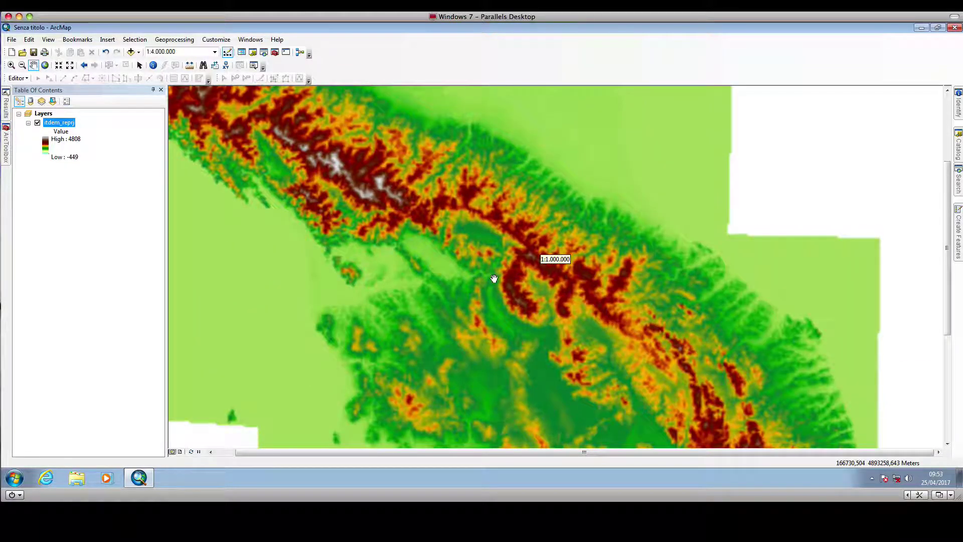
Zoom and pan to inspect the snow-capped relief of the southern Apennines.
drag(562, 346, 507, 261)
drag(521, 301, 445, 197)
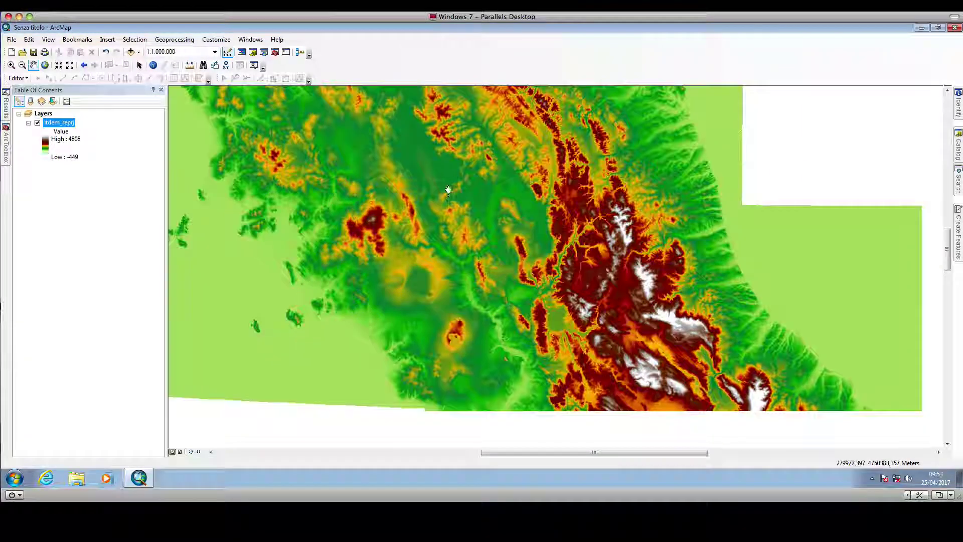
drag(532, 351, 407, 172)
scroll(451, 220, up, 2)
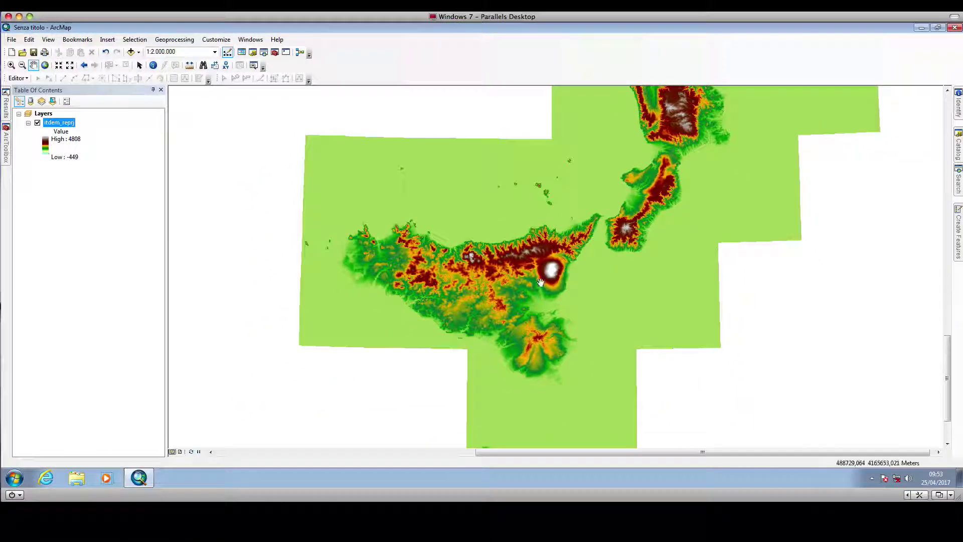
scroll(523, 296, down, 3)
Centre Sicily and Etna in the view to inspect their coloured relief.
drag(464, 284, 563, 261)
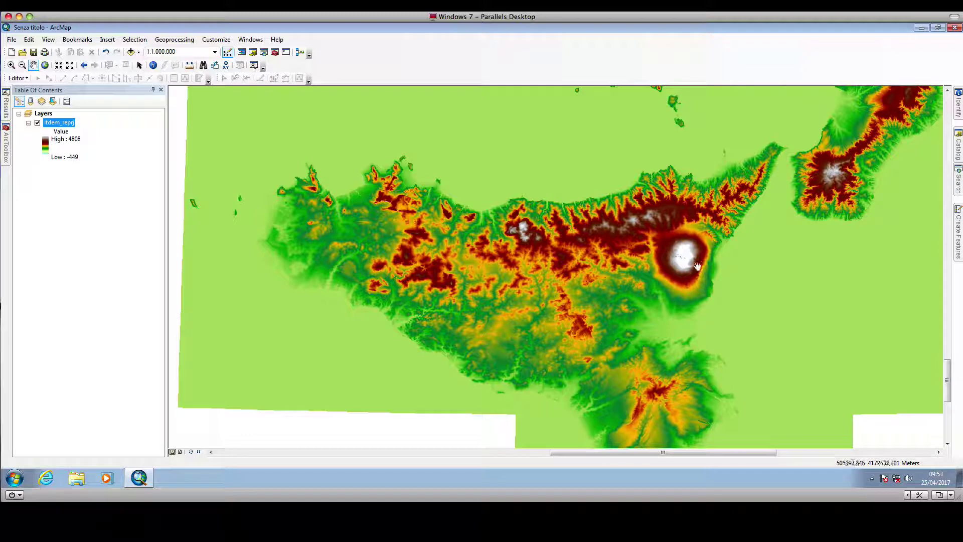
scroll(690, 256, up, 1)
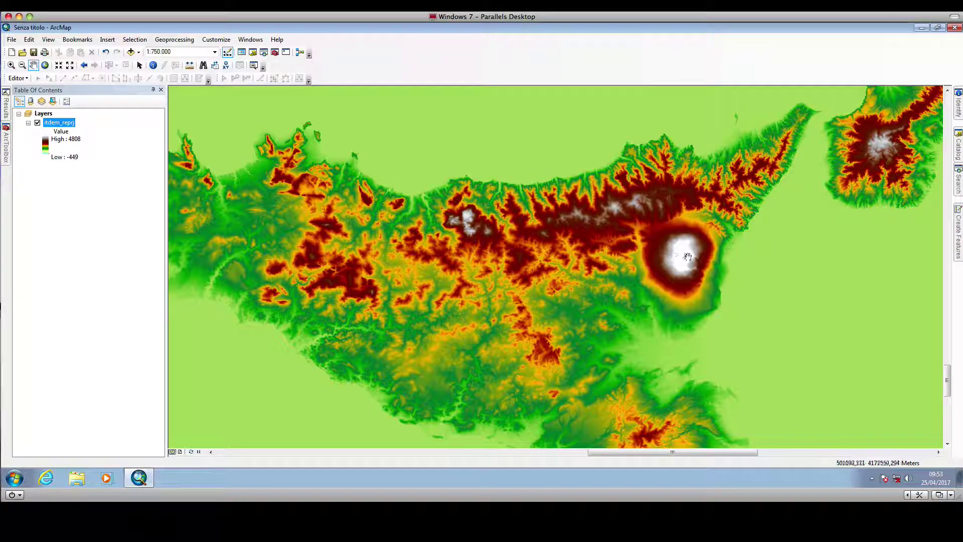
scroll(477, 240, down, 2)
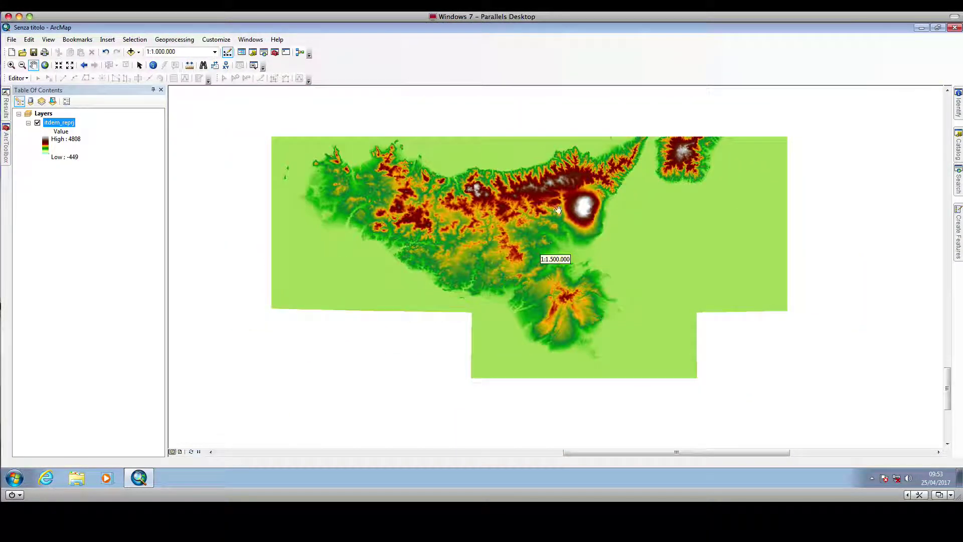
scroll(553, 153, down, 1)
drag(553, 152, 556, 196)
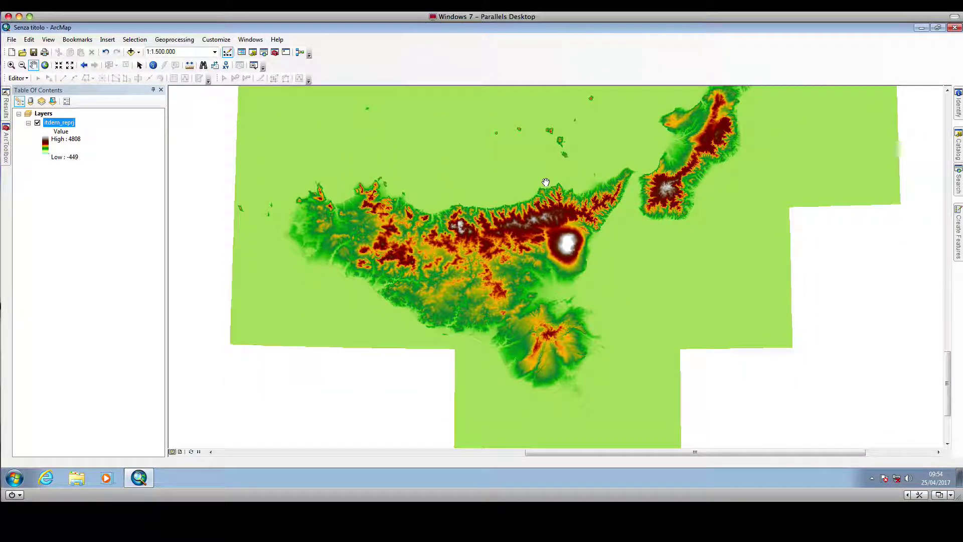